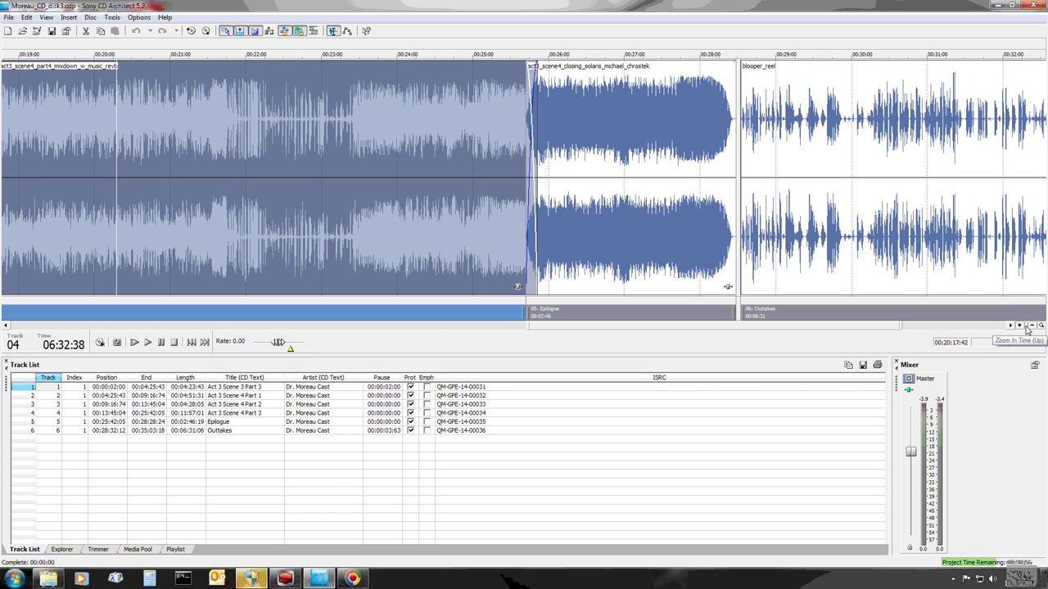
Zoom out to show all six tracks, then browse the Moreau_CD_disk1 folders in Explorer.
left_click(1031, 325)
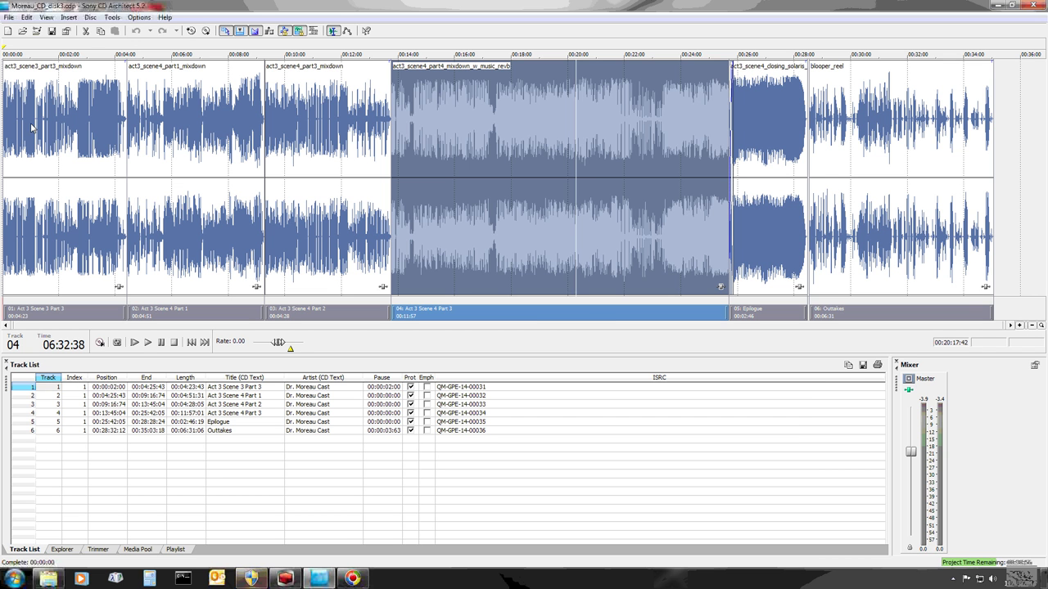
left_click(66, 552)
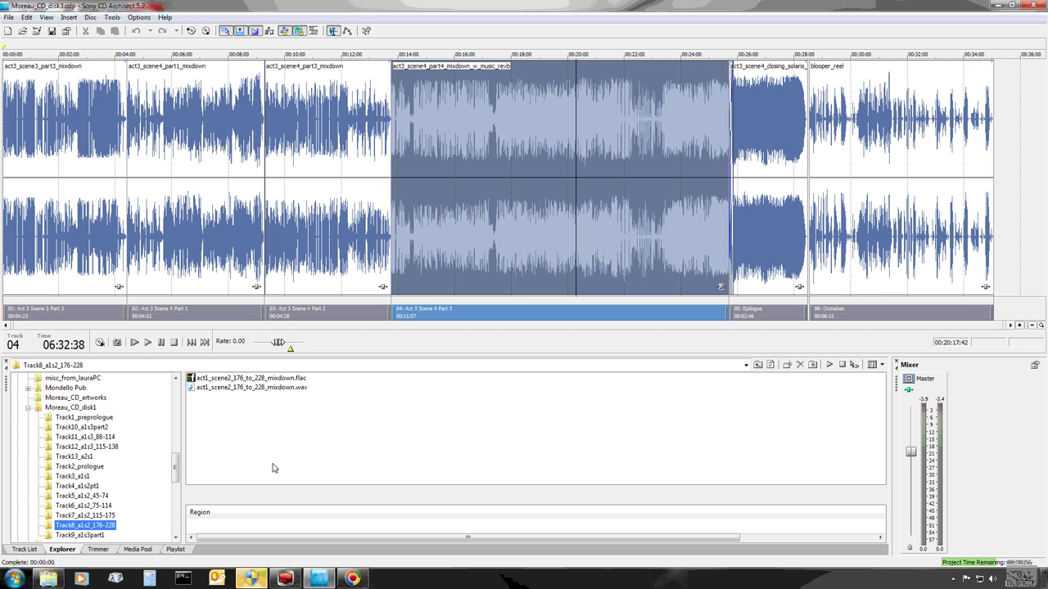
Check the Trimmer and Media Pool views, then return to the six-track Track List.
left_click(97, 551)
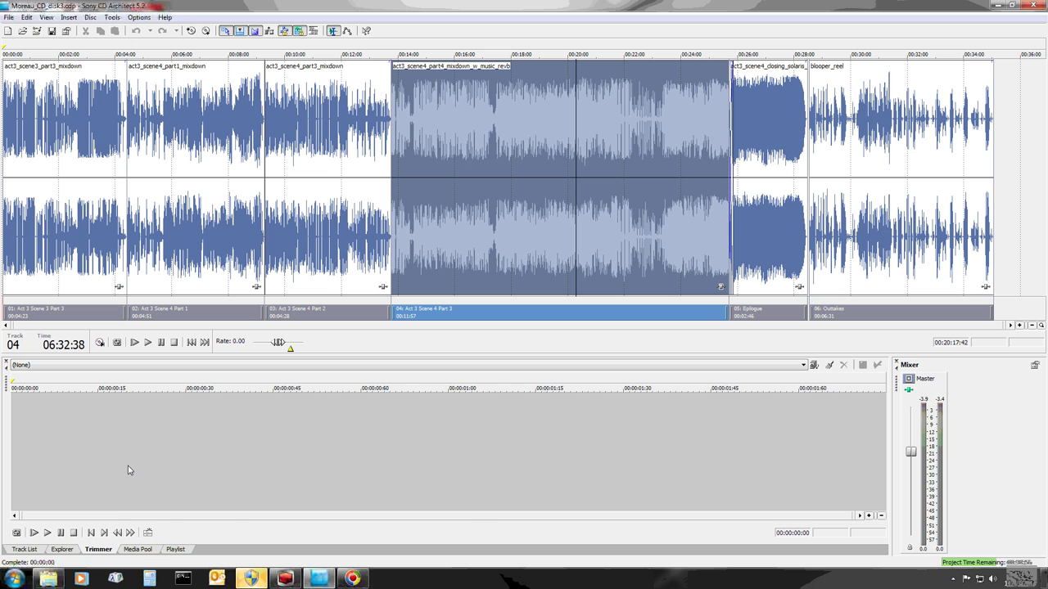
left_click(139, 551)
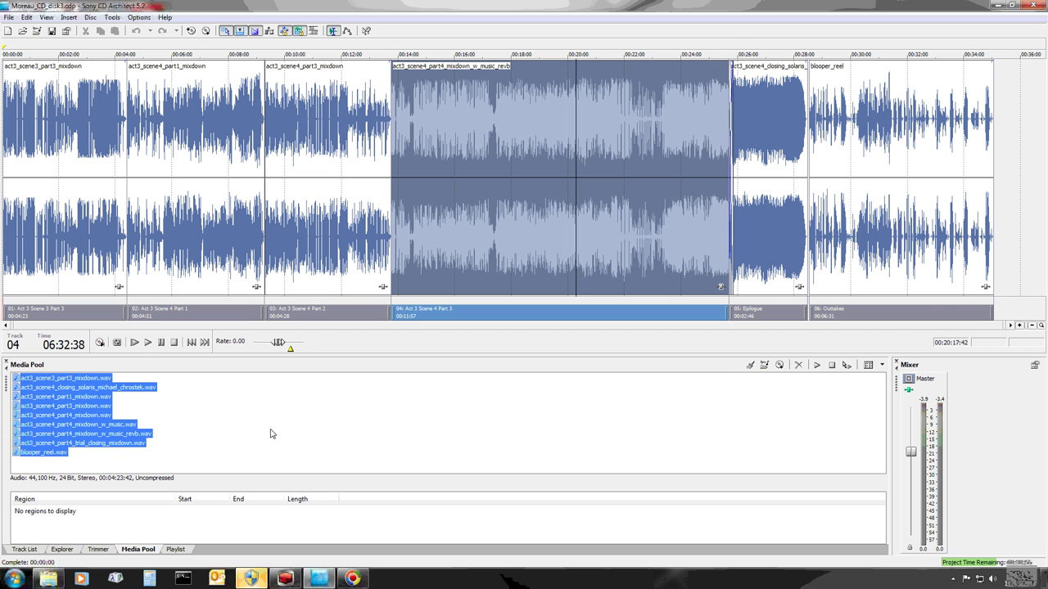
left_click(25, 550)
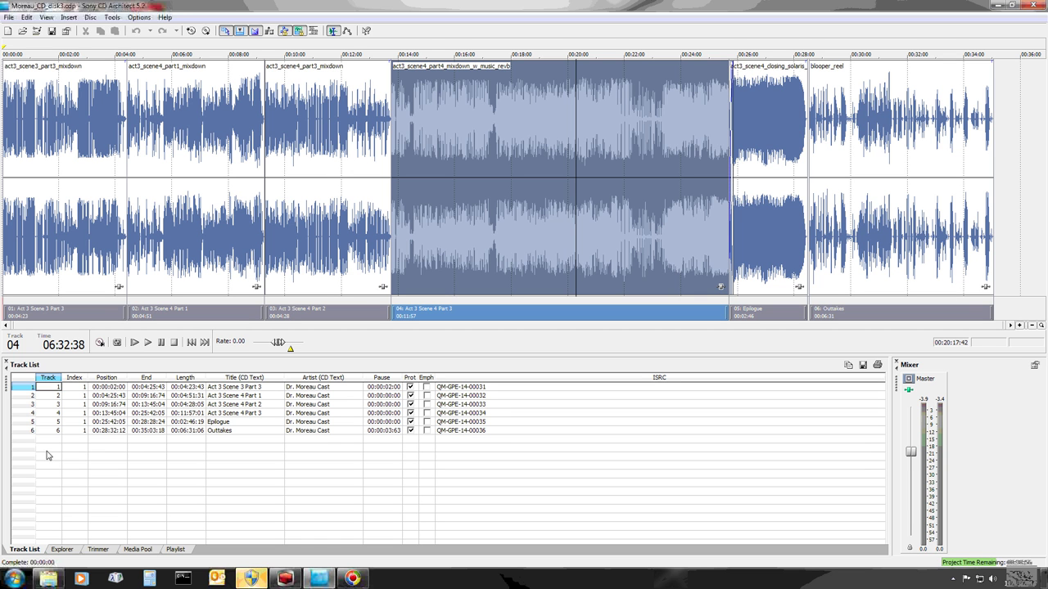
left_click(243, 391)
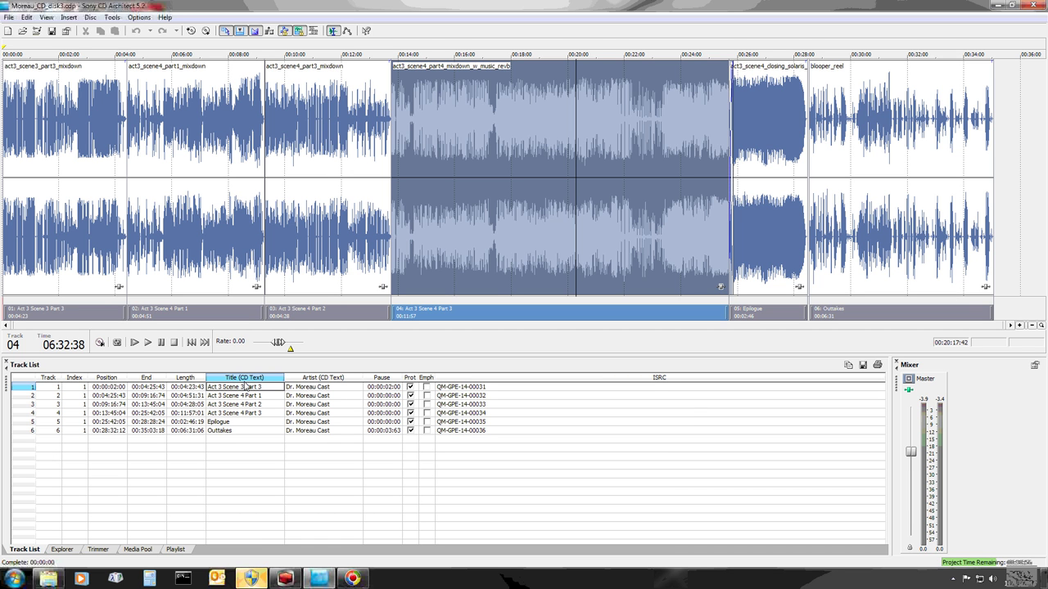
left_click(311, 390)
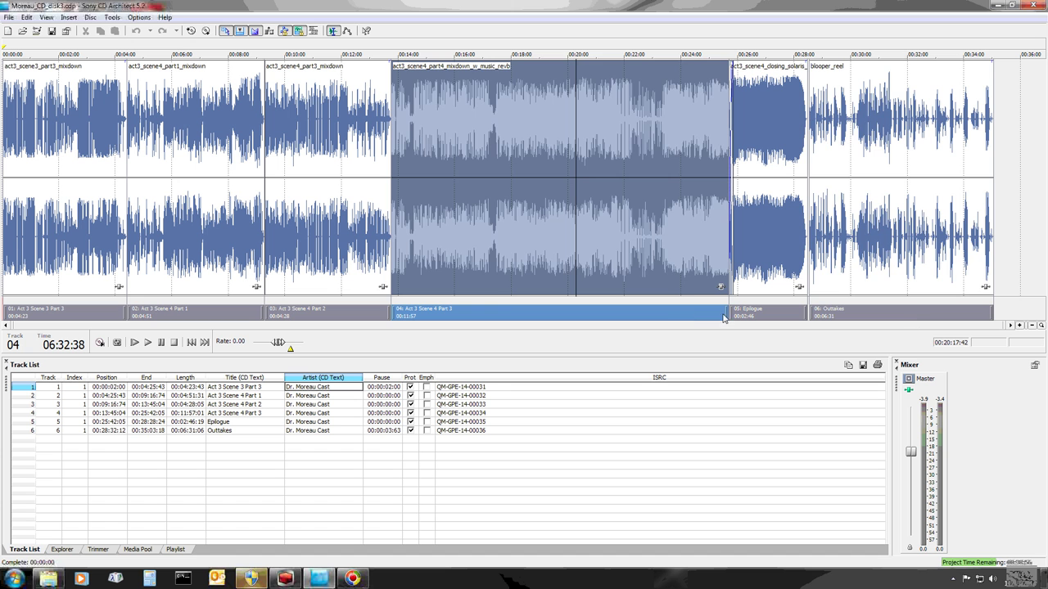
Drag the 06 Outtakes event until its pause reads 00:00:02:00, then focus track 1's ISRC.
left_click_drag(915, 320, 924, 321)
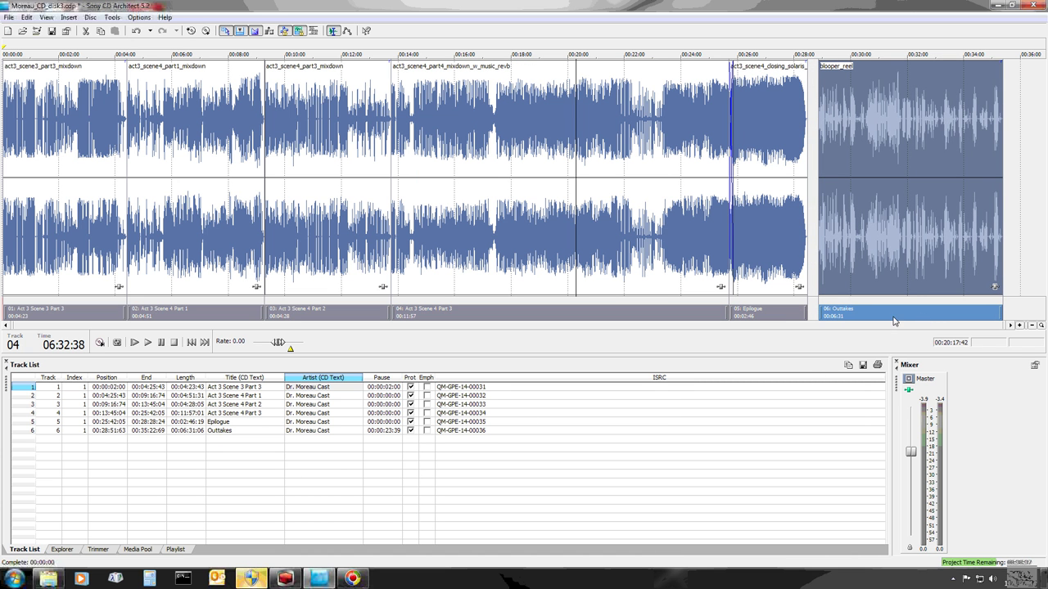
left_click_drag(893, 318, 885, 319)
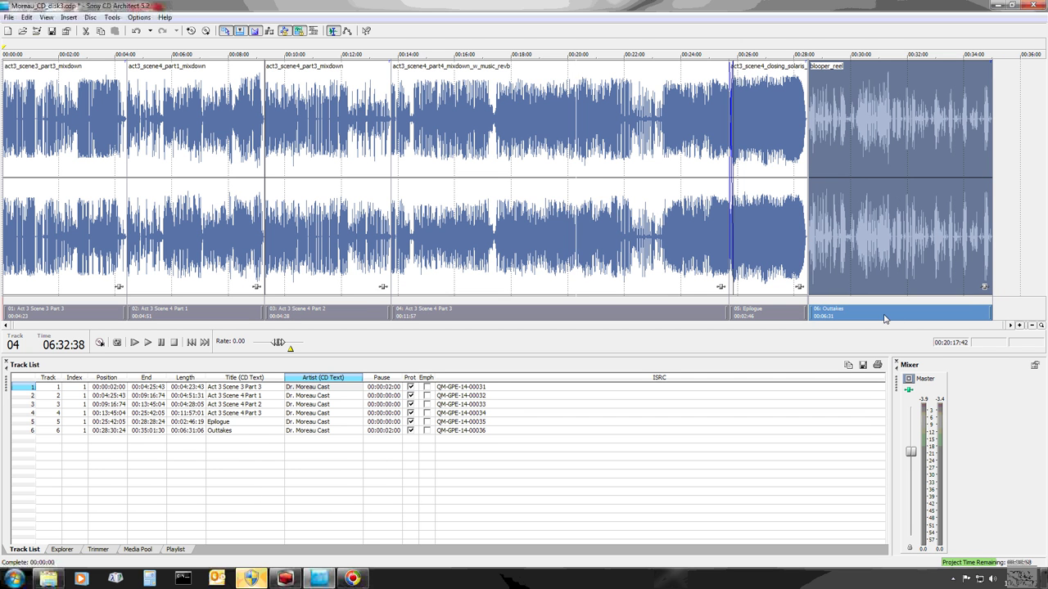
left_click(497, 390)
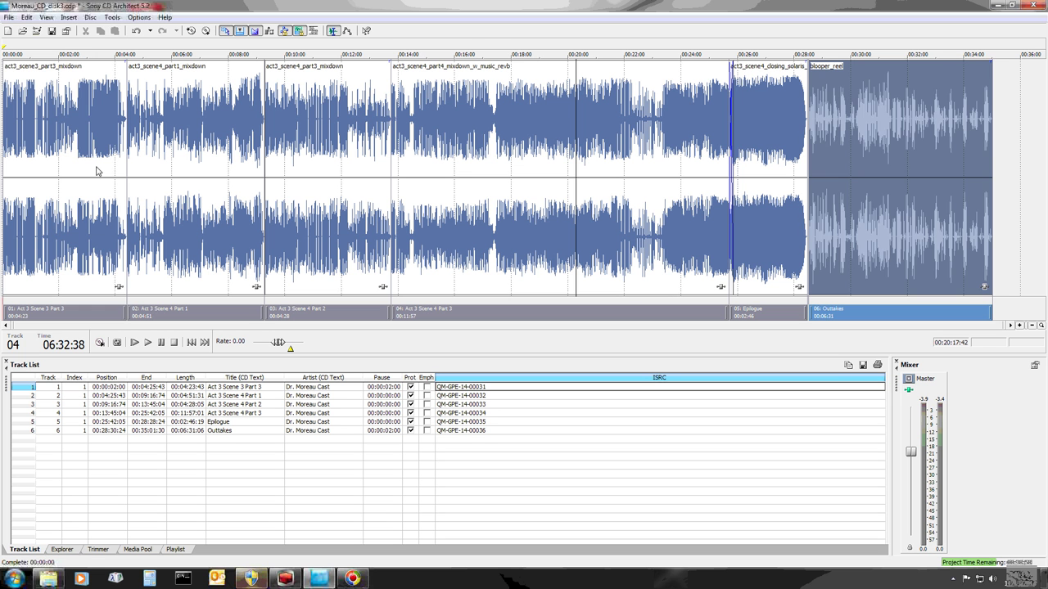
Select track 1, zoom in twice and place the cursor near its end.
left_click(96, 170)
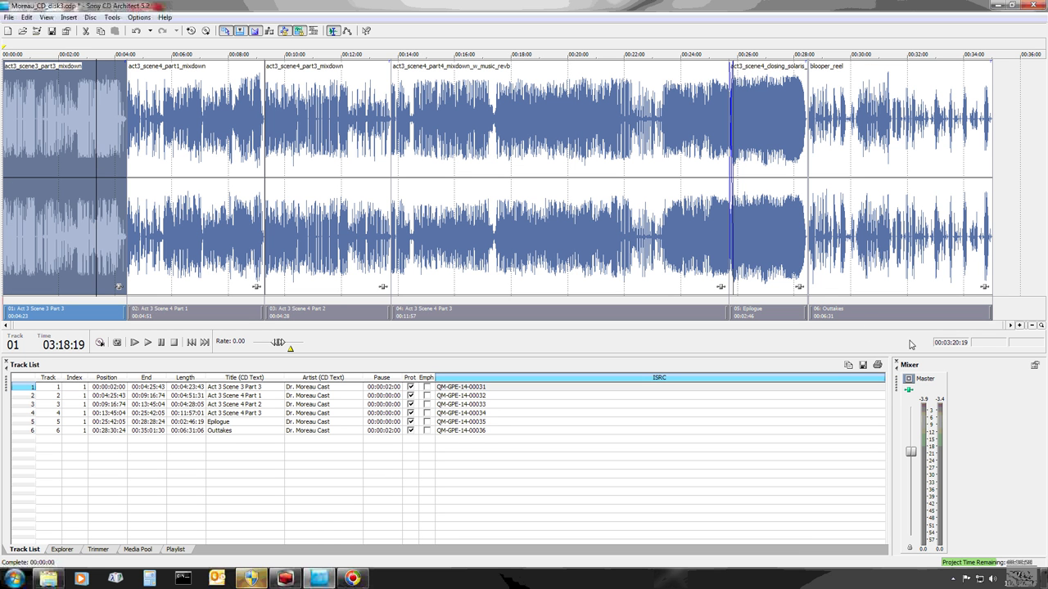
left_click(1019, 325)
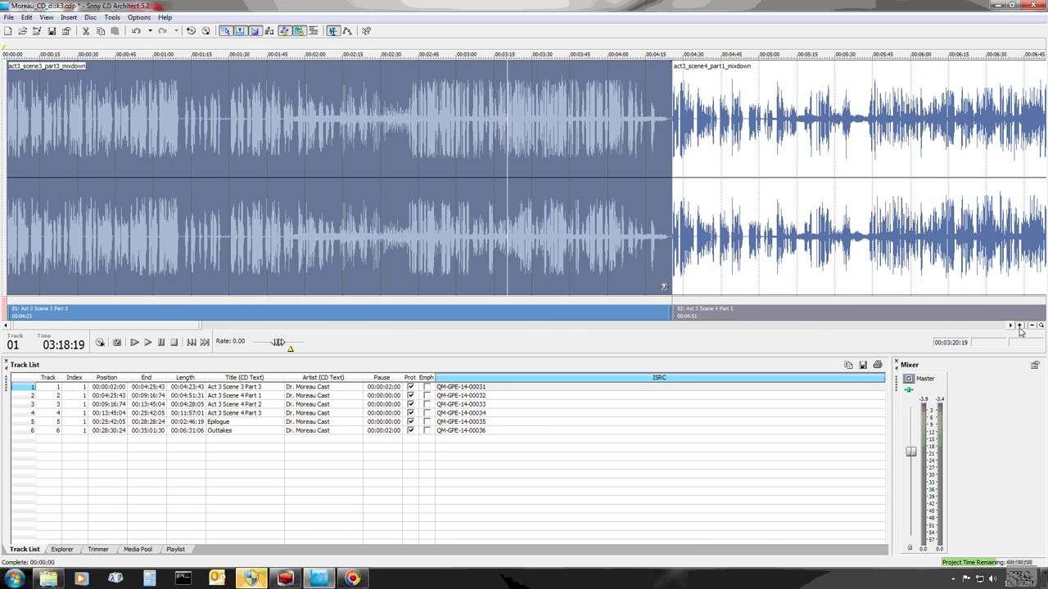
left_click(1019, 325)
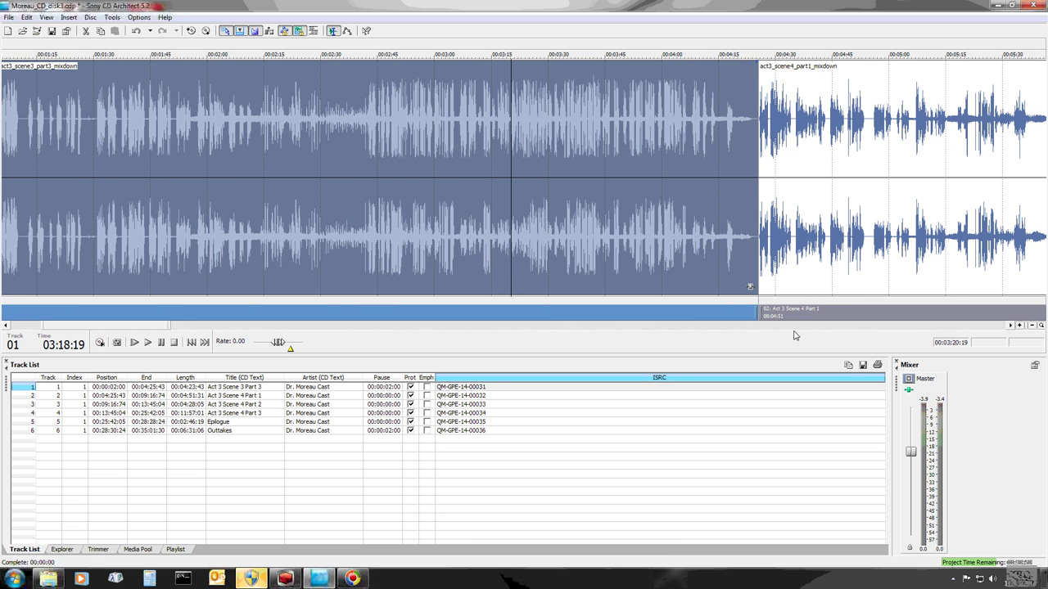
left_click(701, 164)
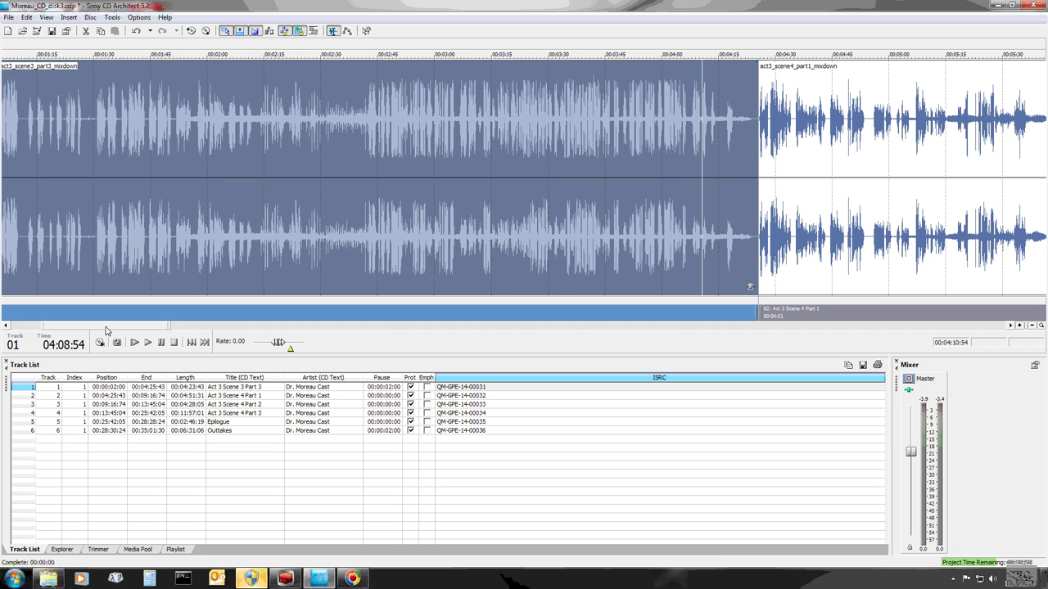
Scroll along the timeline to the crossfade between track 4 and the Epilogue.
left_click_drag(107, 326, 319, 352)
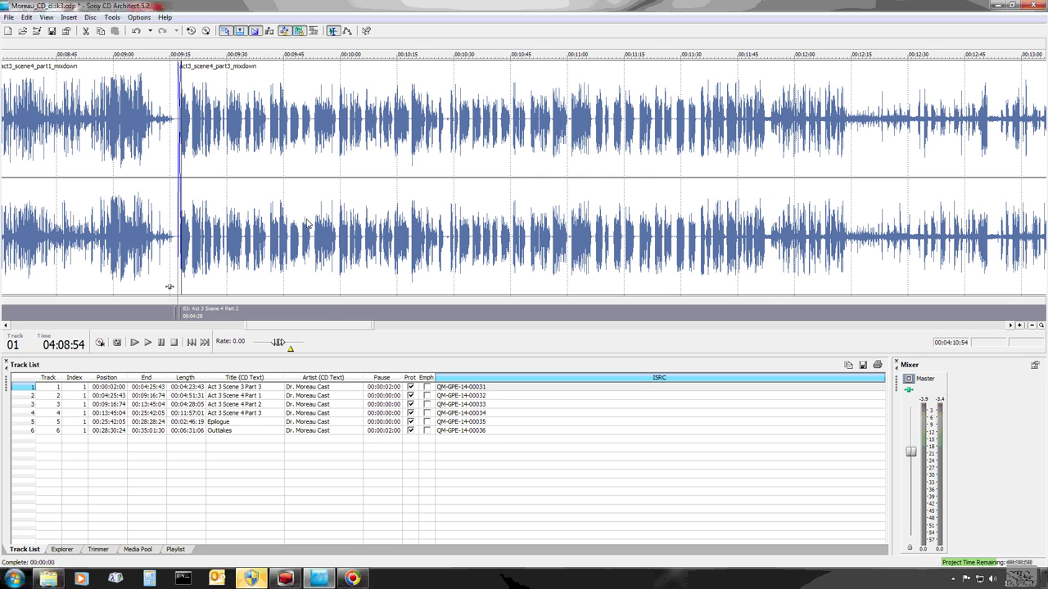
left_click_drag(327, 325, 501, 352)
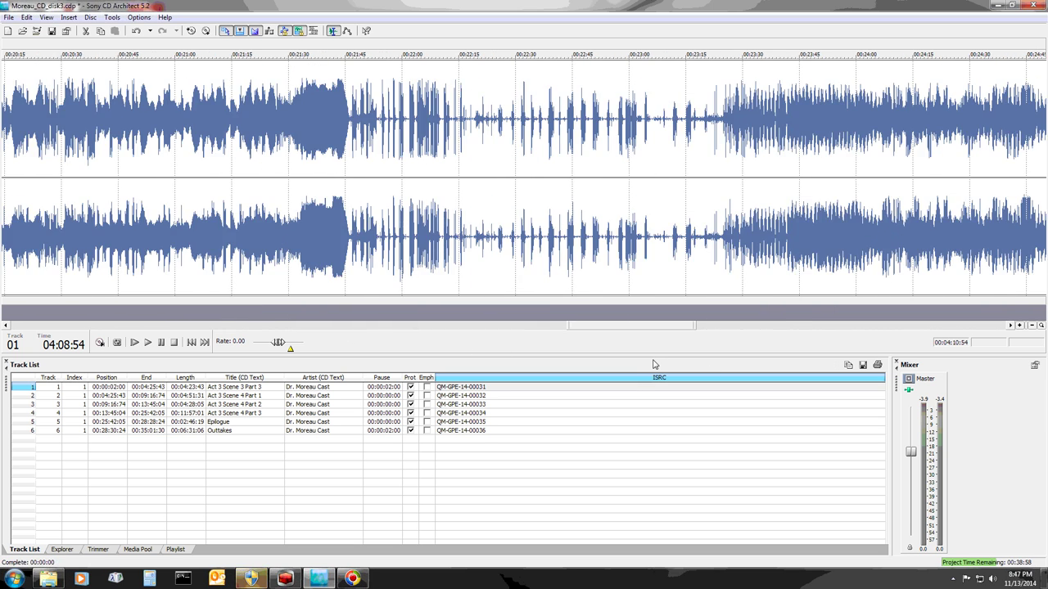
left_click_drag(501, 352, 759, 336)
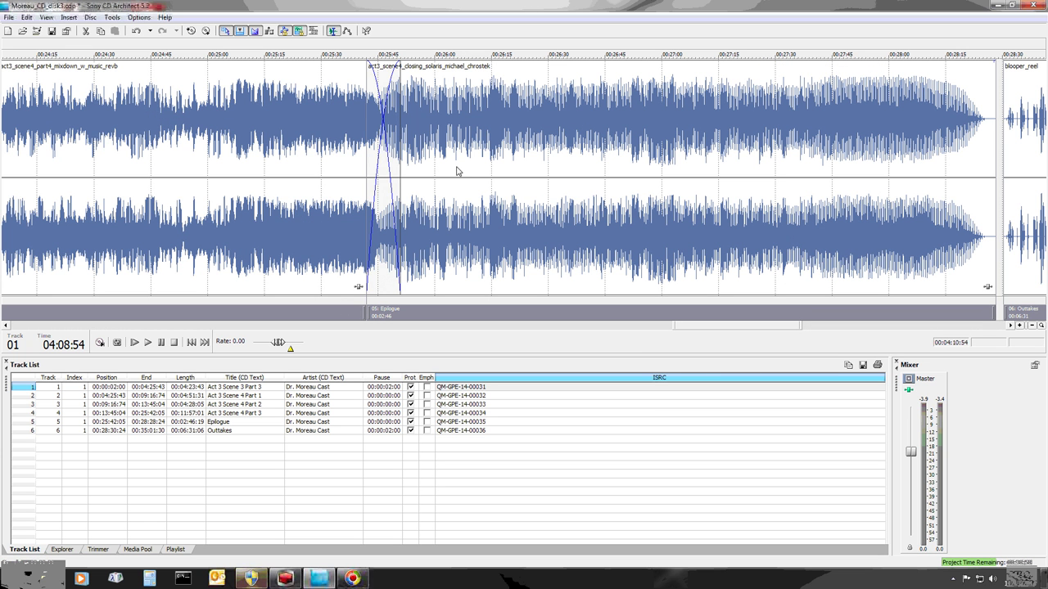
left_click(333, 166)
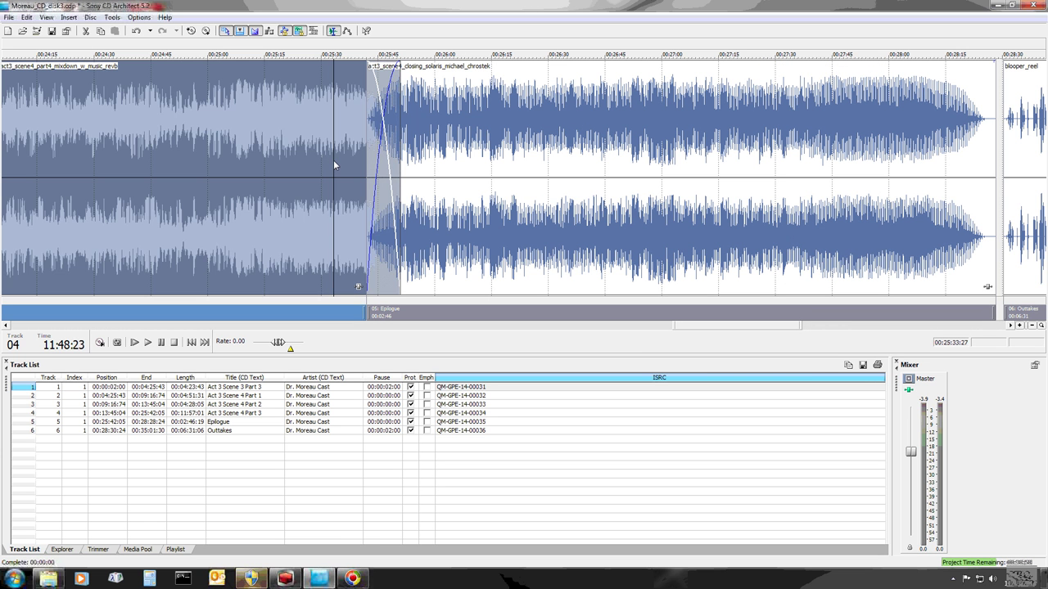
left_click(148, 345)
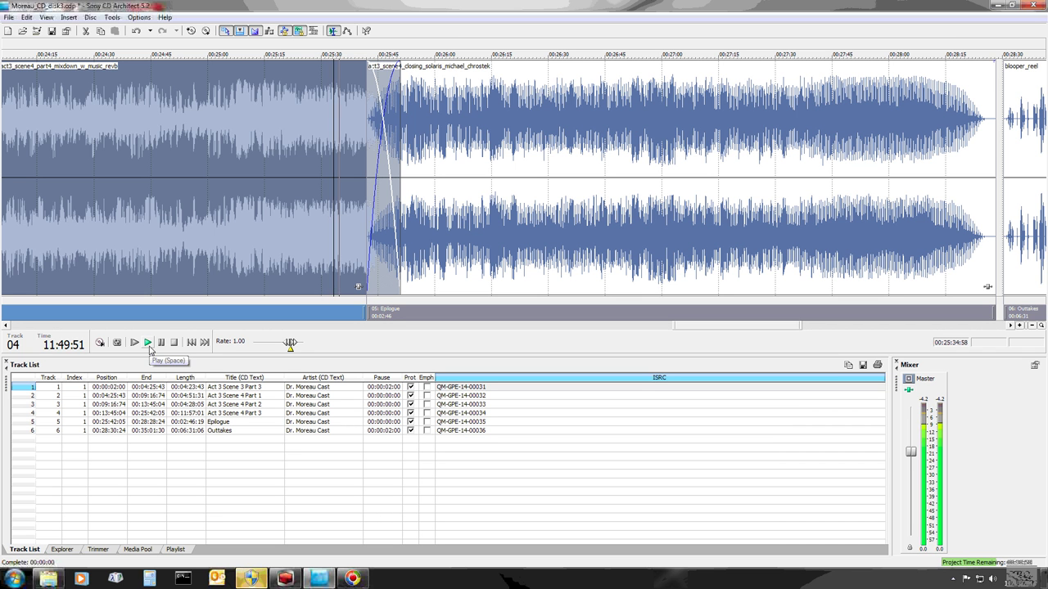
left_click(161, 342)
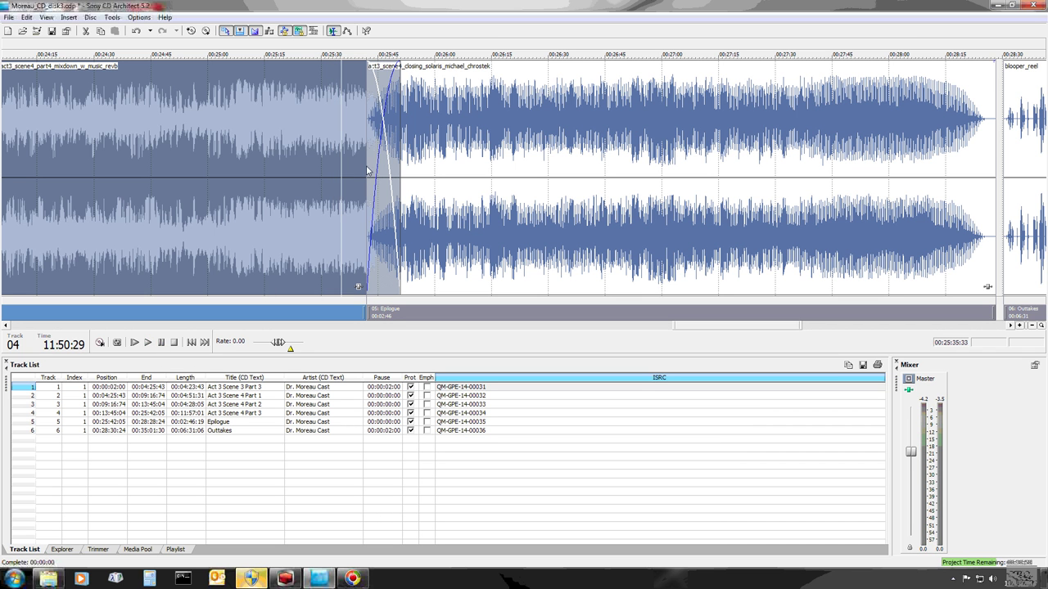
left_click(148, 344)
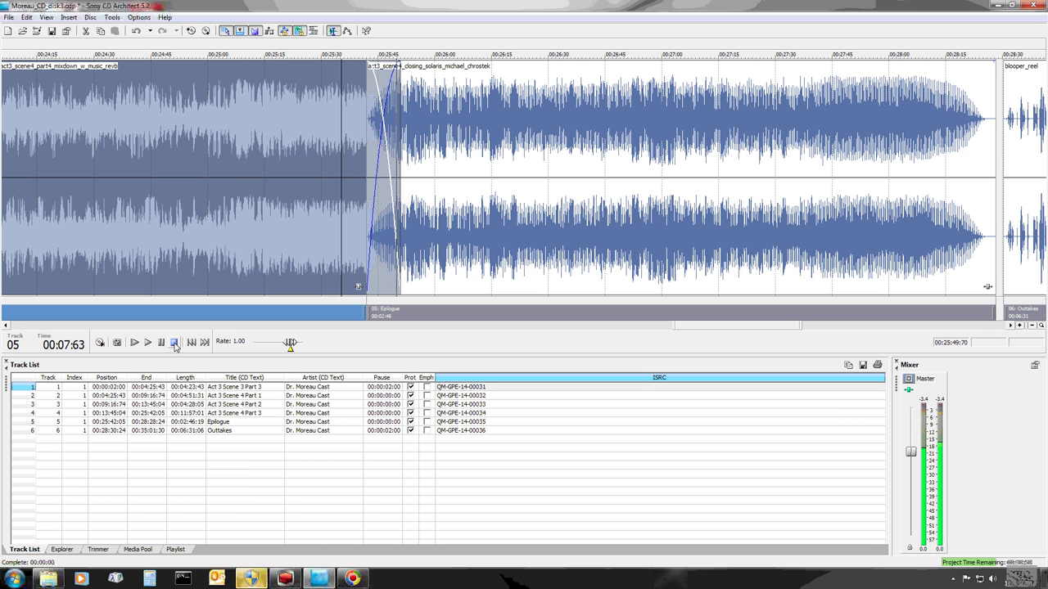
left_click(173, 343)
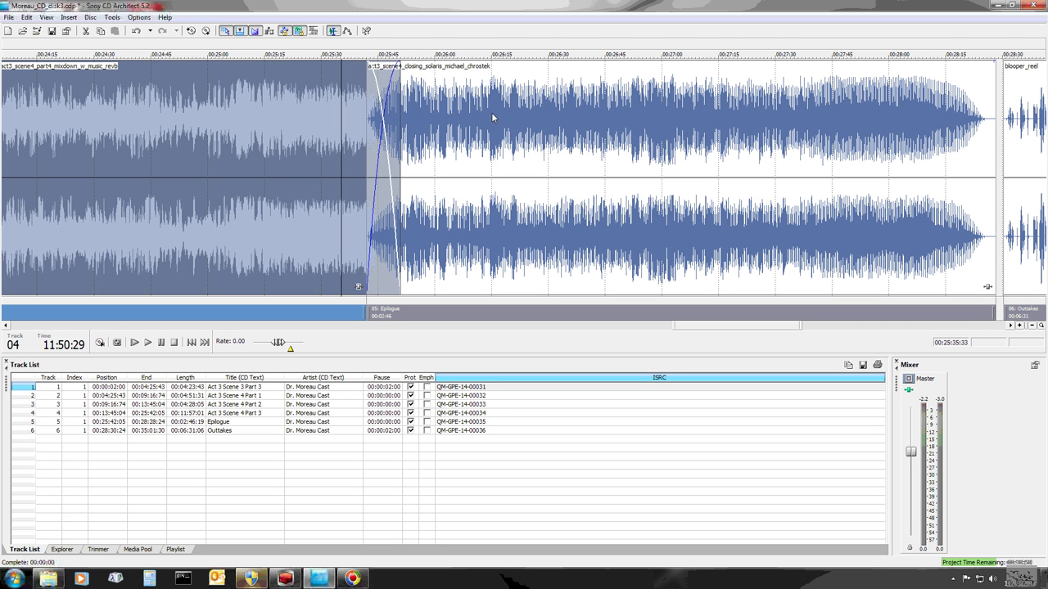
left_click(908, 391)
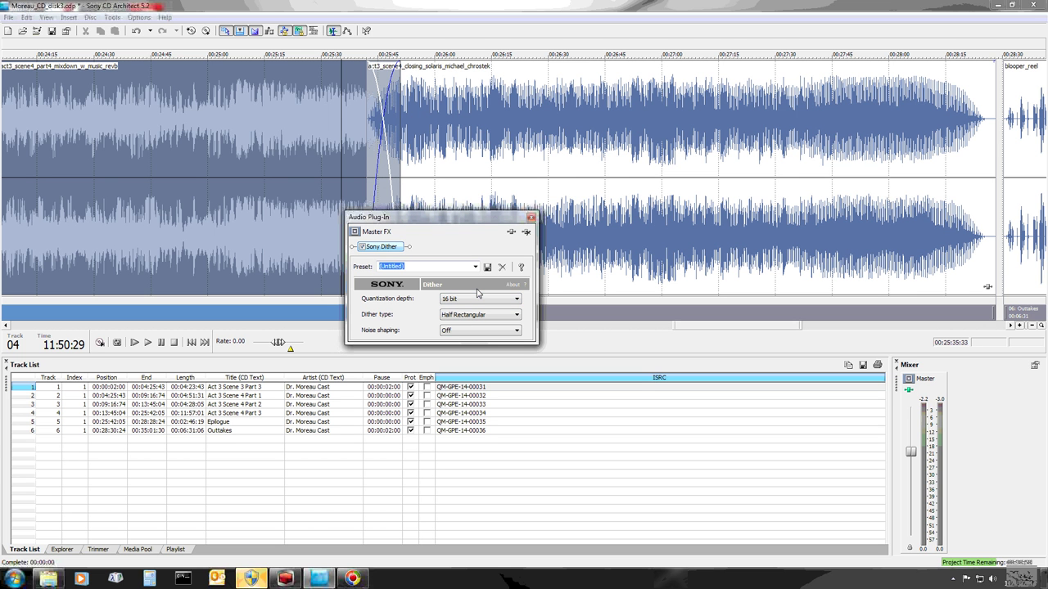
left_click(532, 217)
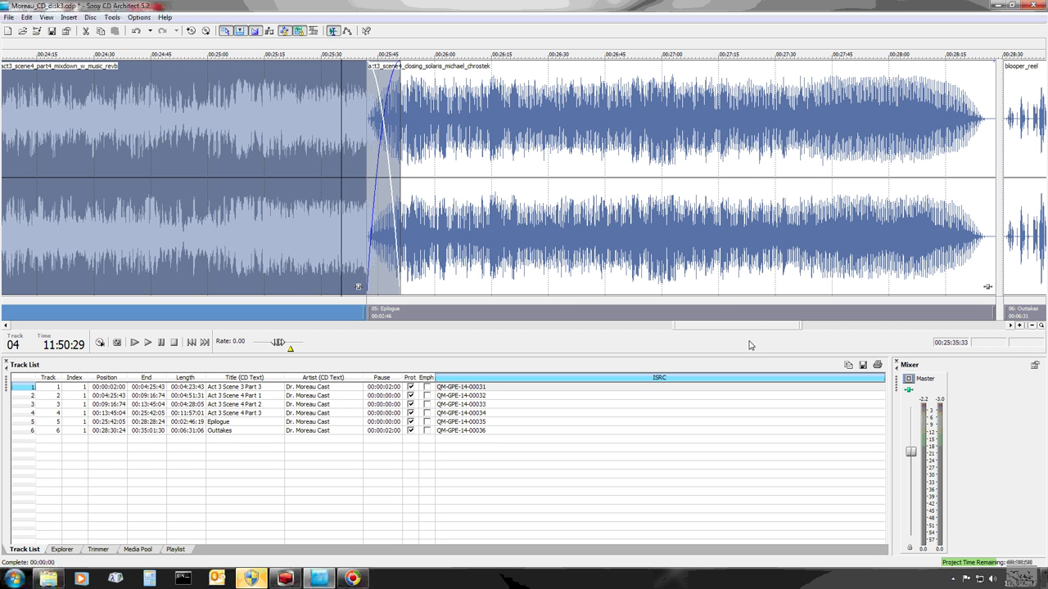
Select the Outtakes region and nudge its clip earlier to start at 00:28:28:23.
mouse_move(748, 329)
left_mouse_down()
mouse_move(843, 336)
mouse_move(833, 336)
left_mouse_up()
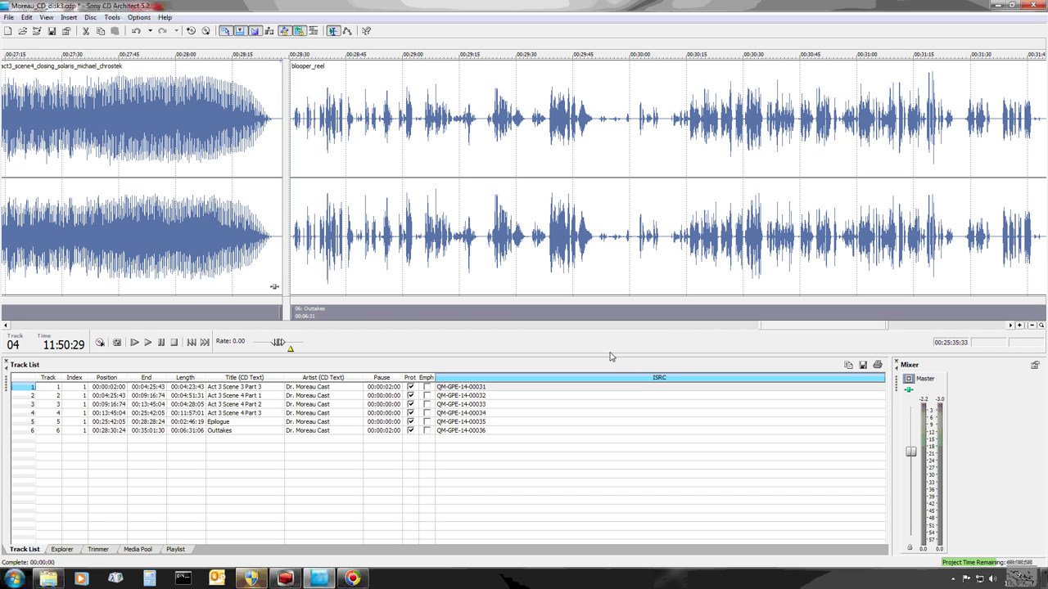
left_click(766, 318)
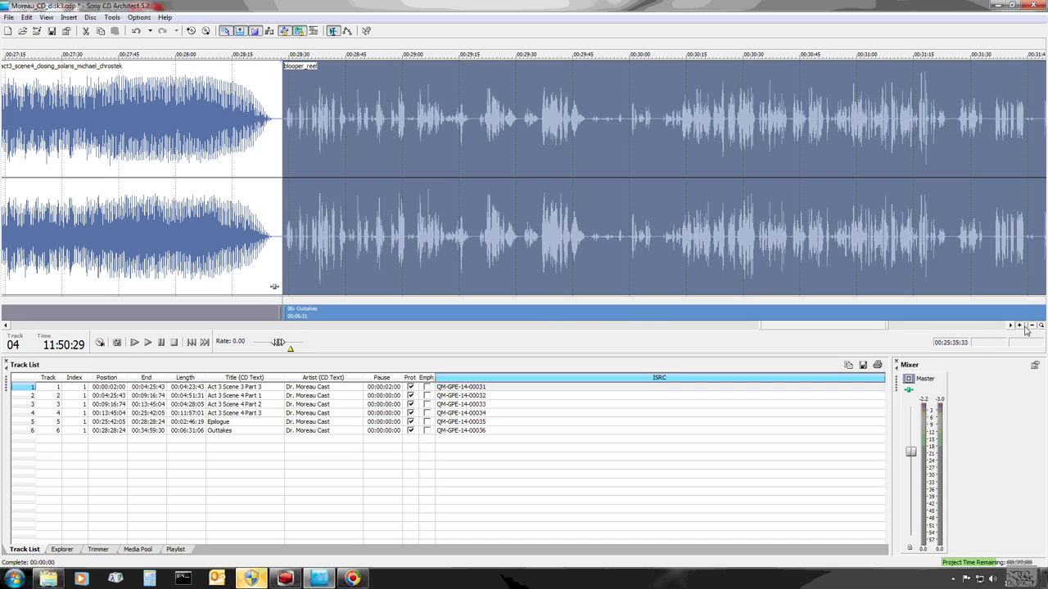
left_click(1030, 326)
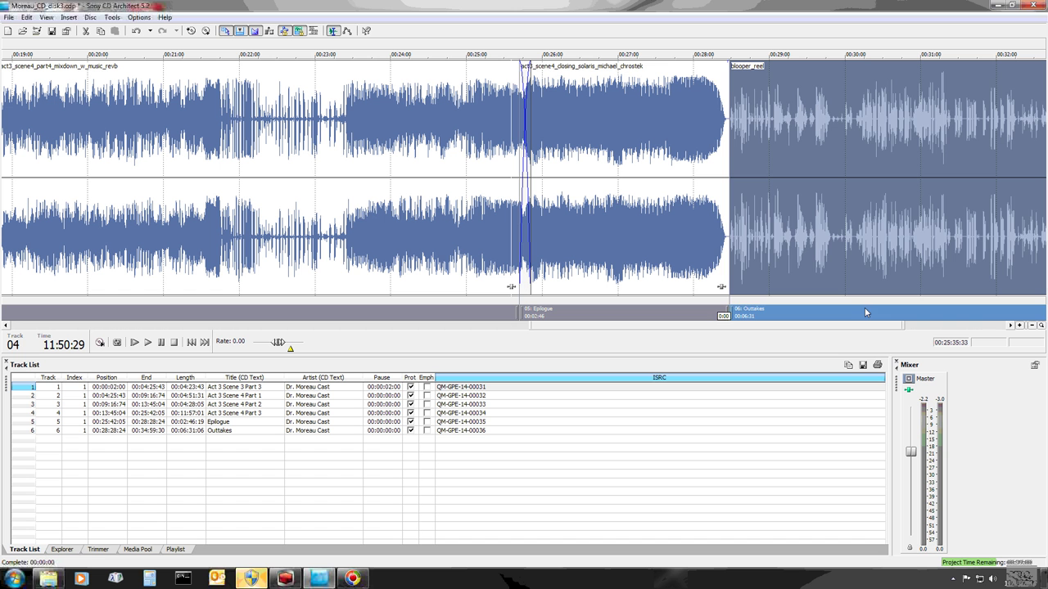
left_click_drag(876, 274, 876, 278)
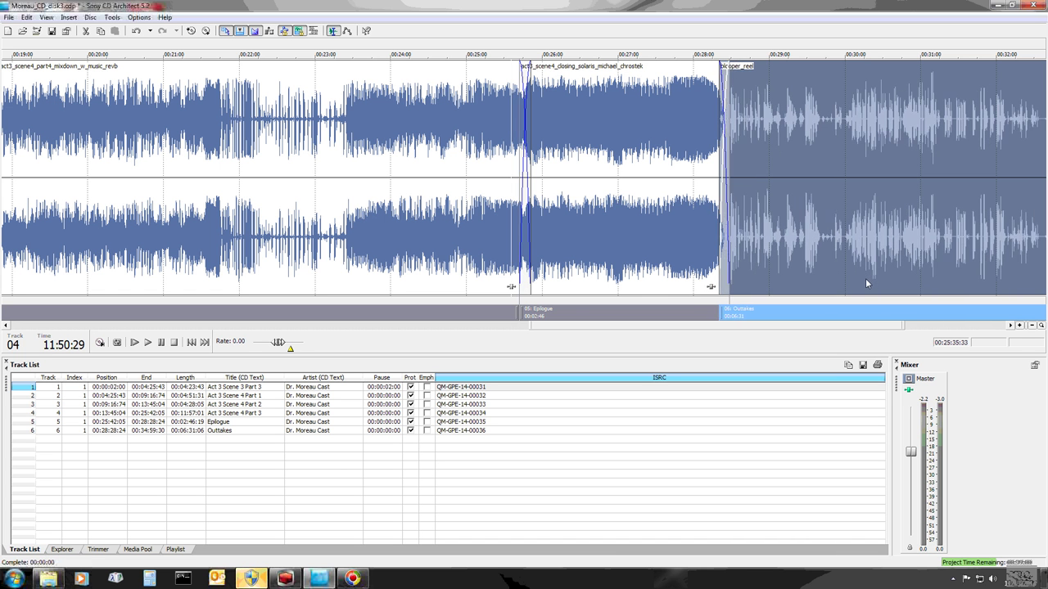
Zoom in on the Epilogue crossfade and choose Burn CD from the Disc menu.
left_click(1019, 326)
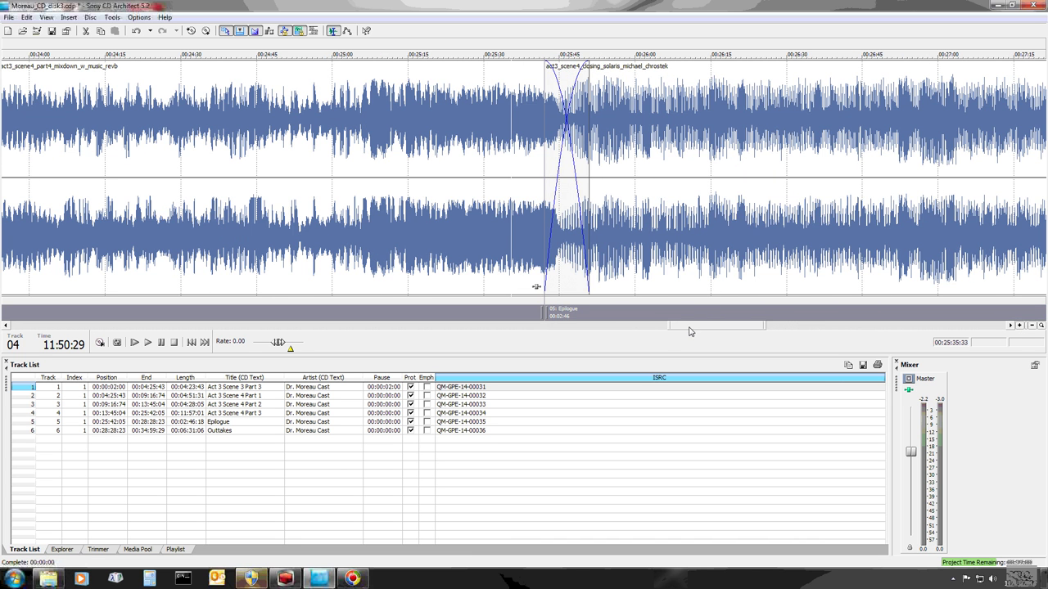
left_click_drag(705, 332, 779, 341)
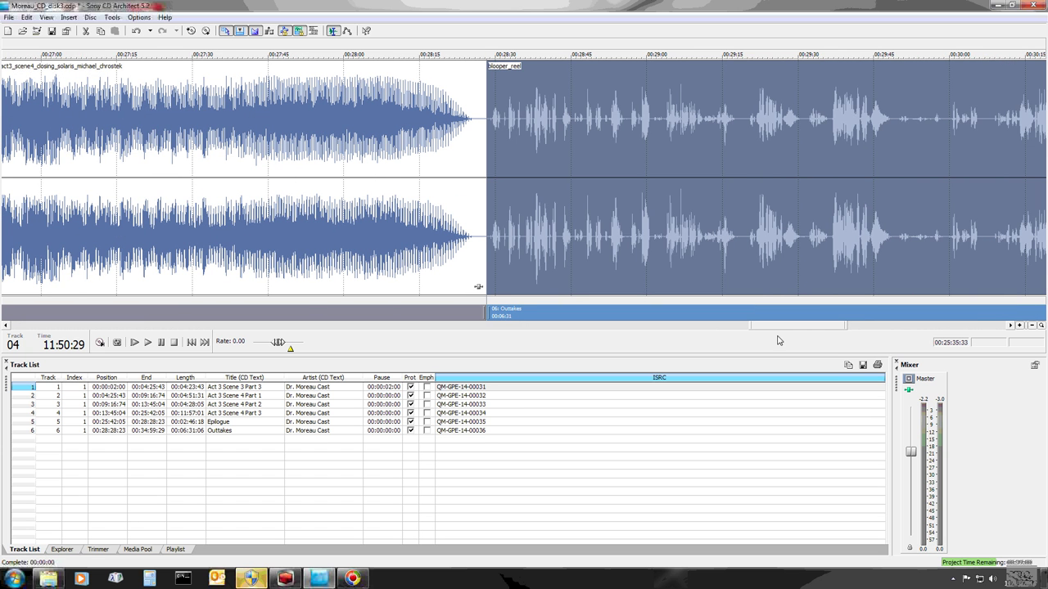
left_click(9, 17)
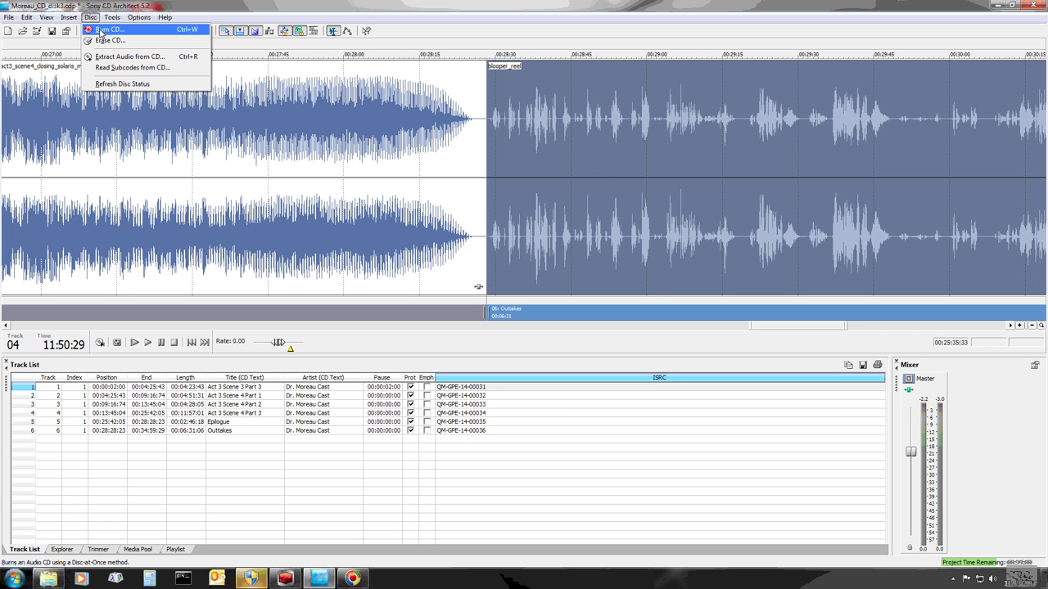
left_click(100, 31)
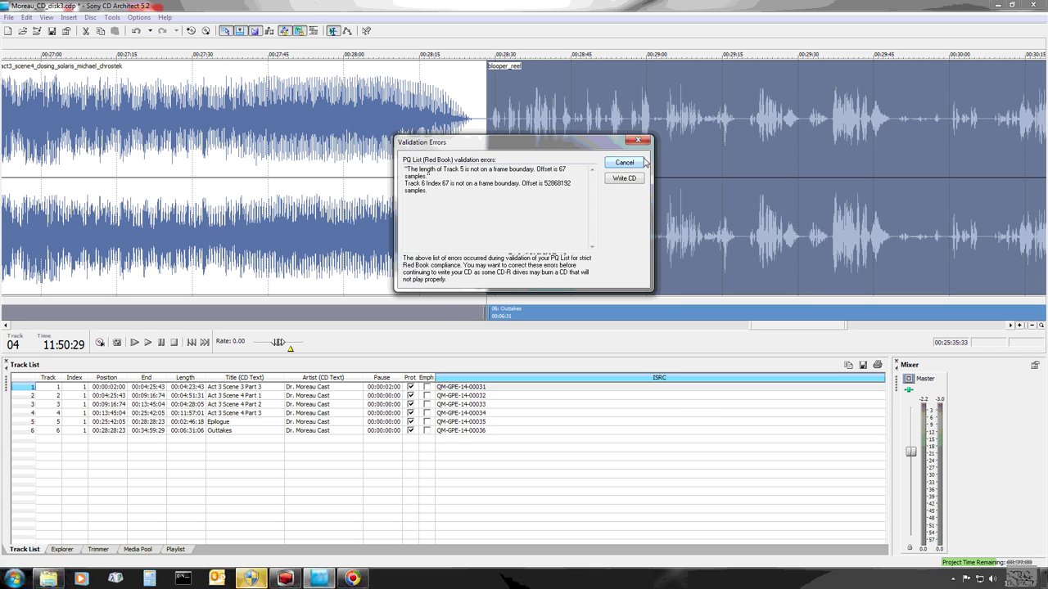
Override the validation errors with Write CD and keep the Disc-at-Once speed at 8.0x.
left_click(625, 162)
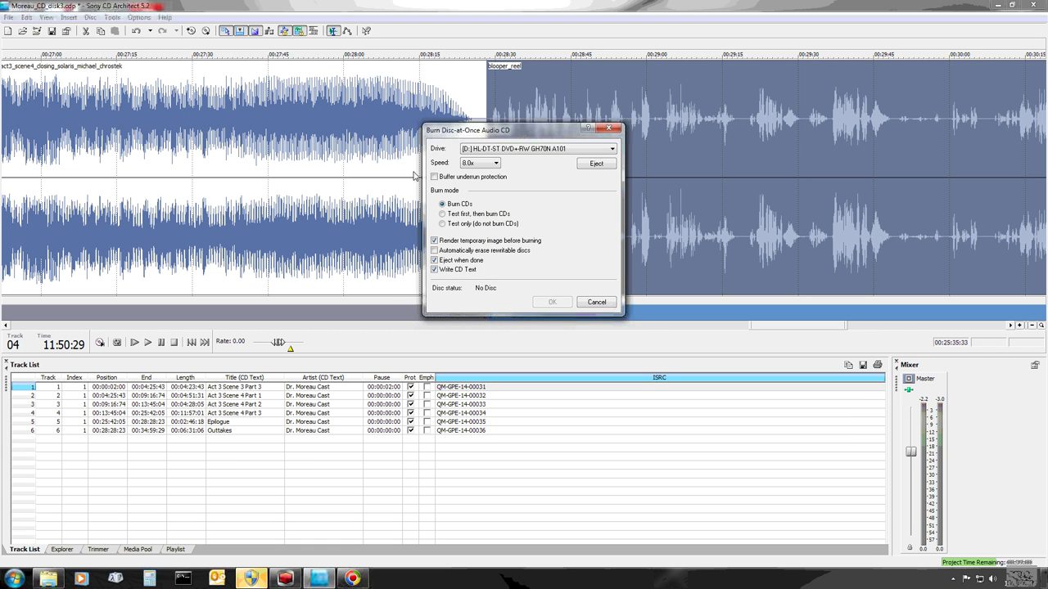
left_click(494, 164)
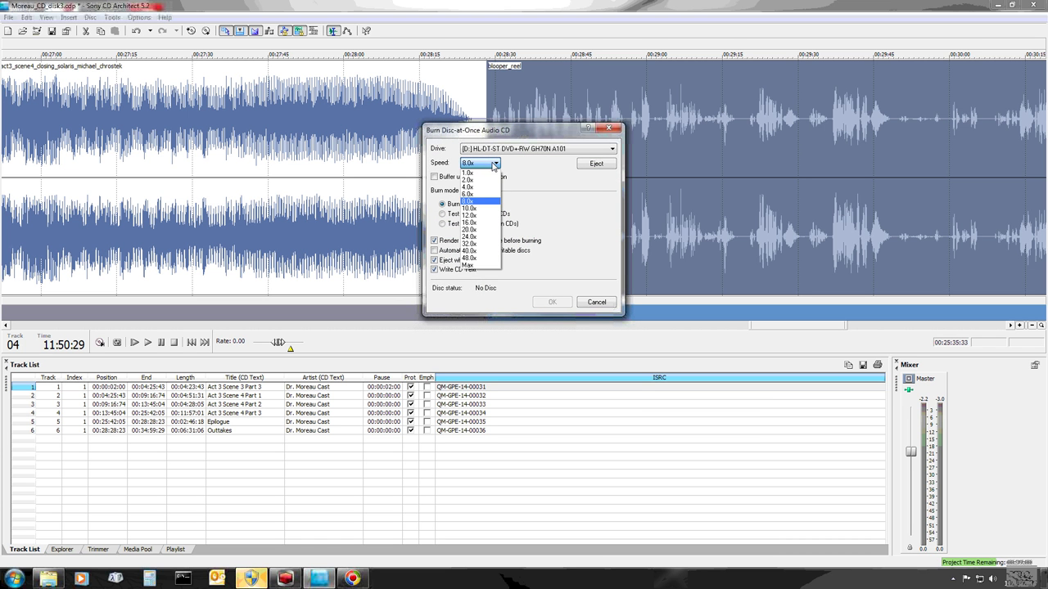
left_click(561, 177)
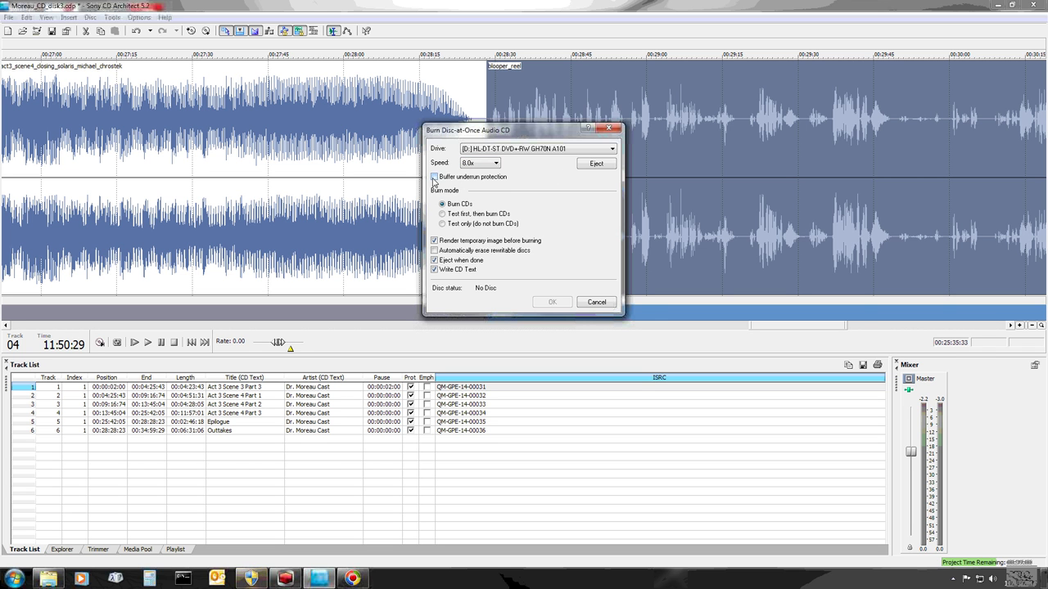